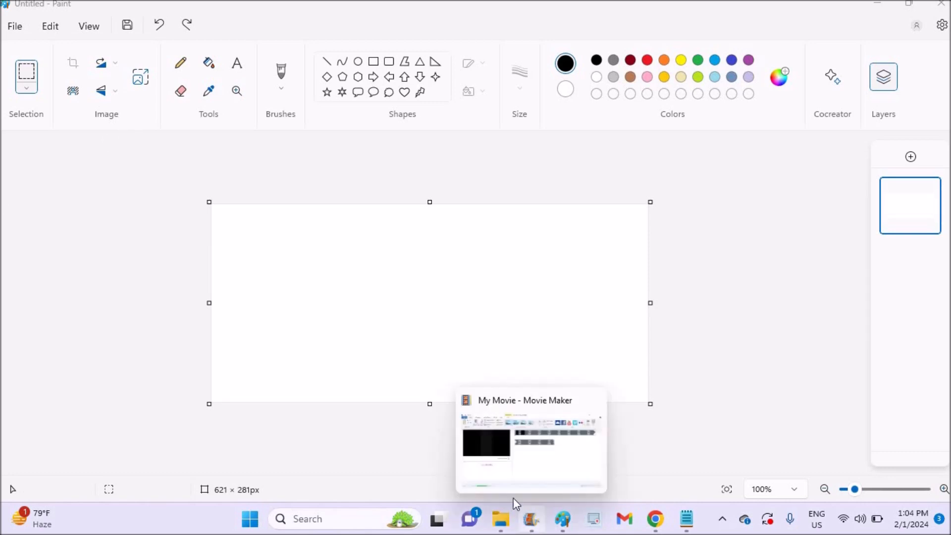
Start a new blank canvas and discard the unsaved changes in the current drawing
{"action": "mouse_move", "coordinate": [564, 526]}
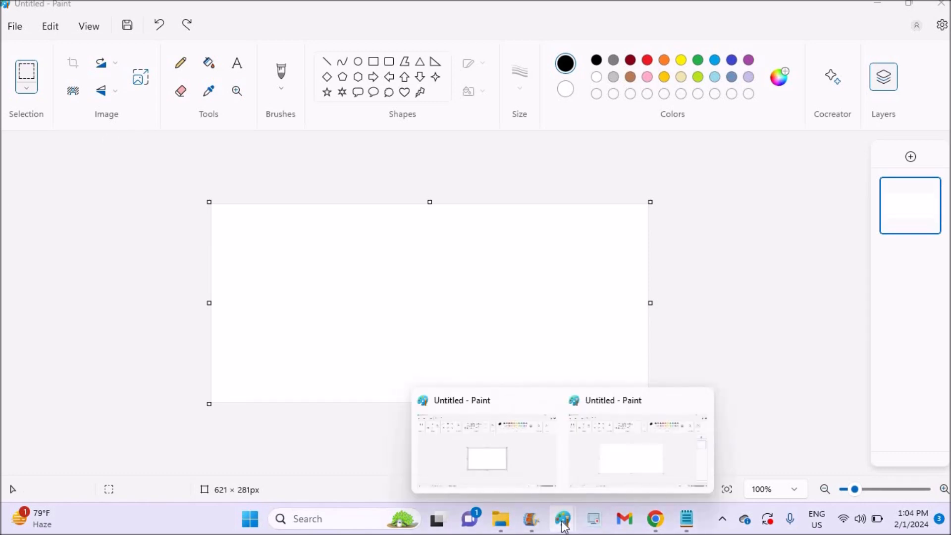
{"action": "left_click", "coordinate": [494, 287]}
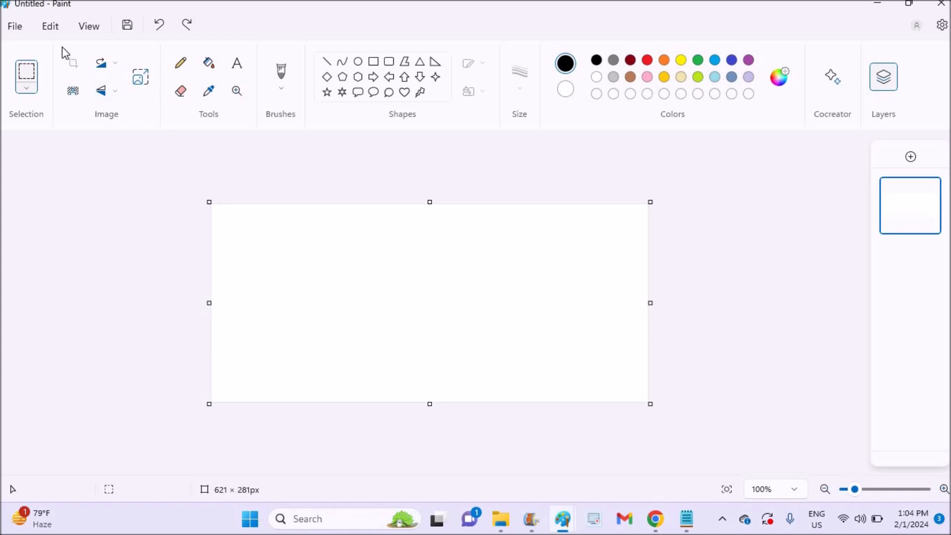
{"action": "left_click", "coordinate": [16, 25]}
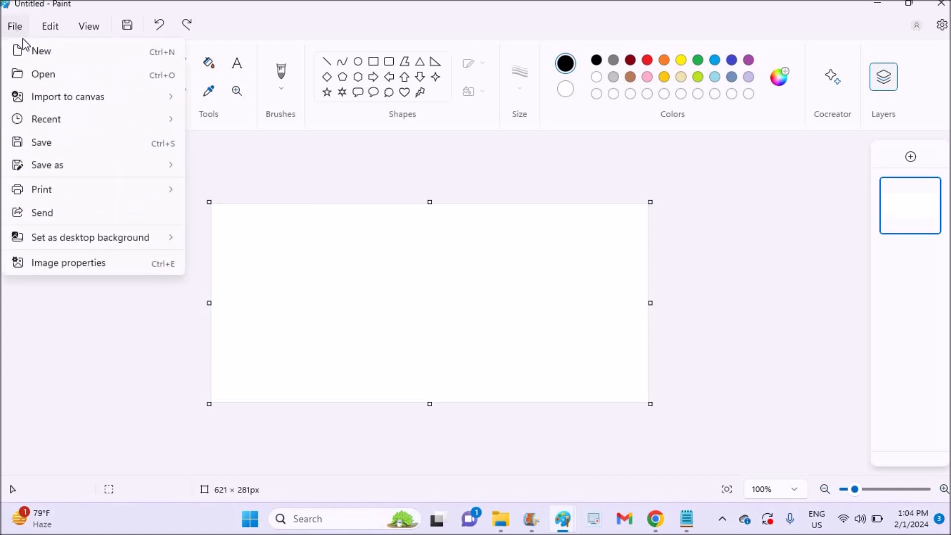
{"action": "left_click", "coordinate": [42, 55]}
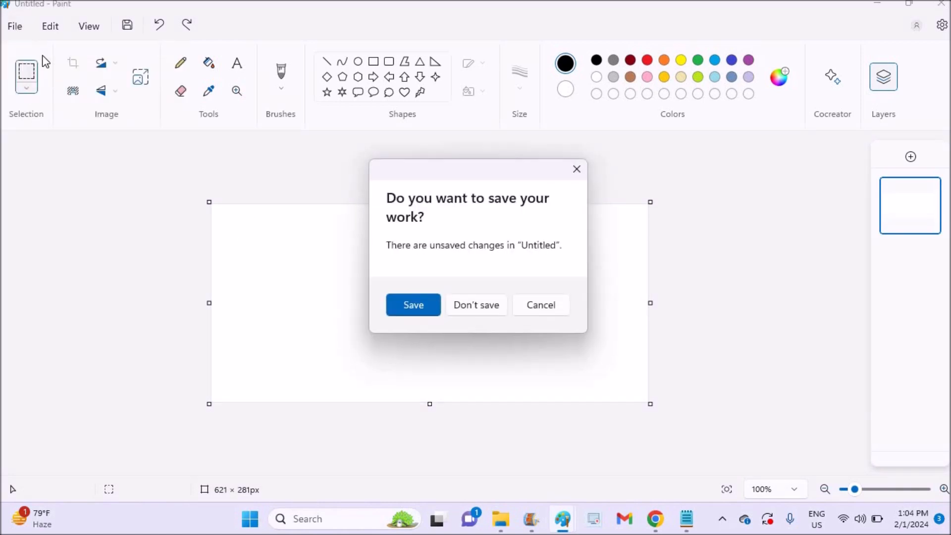
{"action": "left_click", "coordinate": [499, 305]}
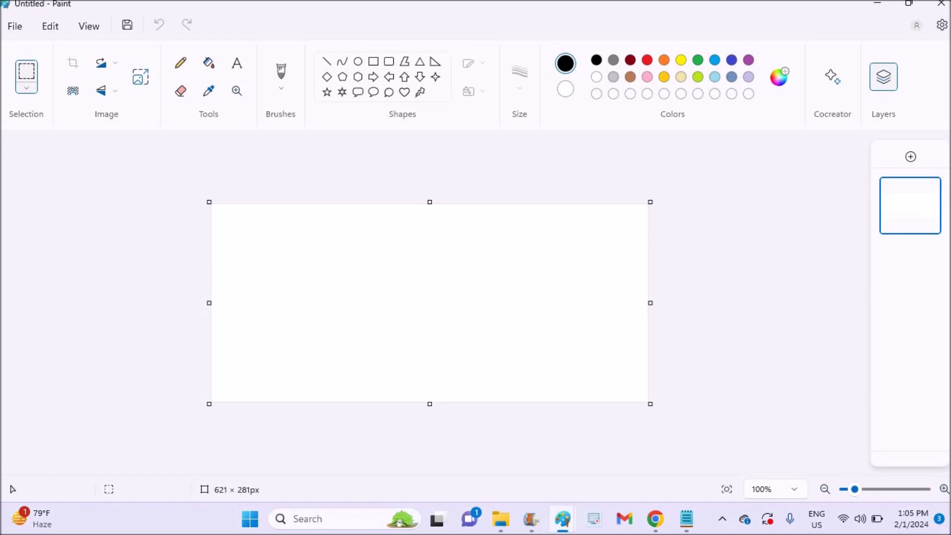
Import the picture nature 1.jpg onto the canvas and widen it to about 640 × 311 px to cover the full width
{"action": "left_click", "coordinate": [14, 24]}
{"action": "mouse_move", "coordinate": [69, 99]}
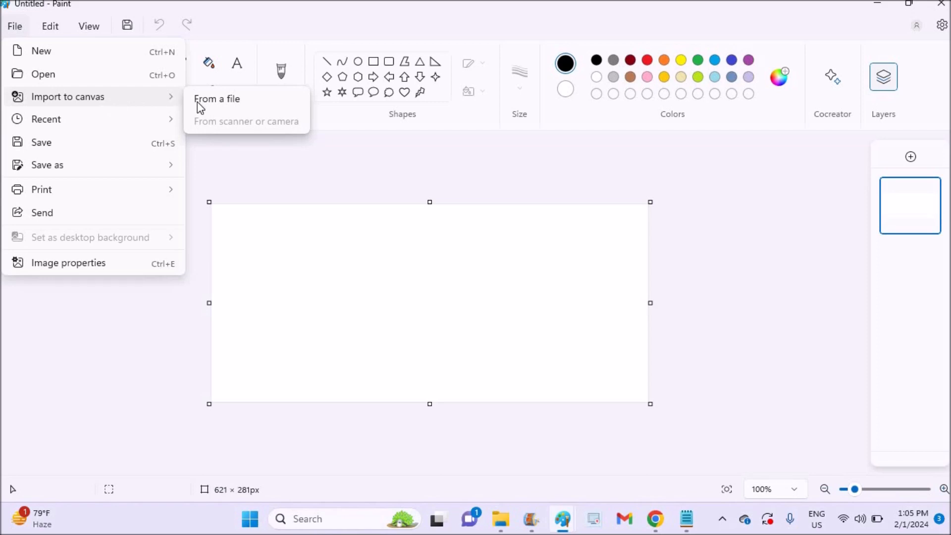
{"action": "left_click", "coordinate": [215, 101]}
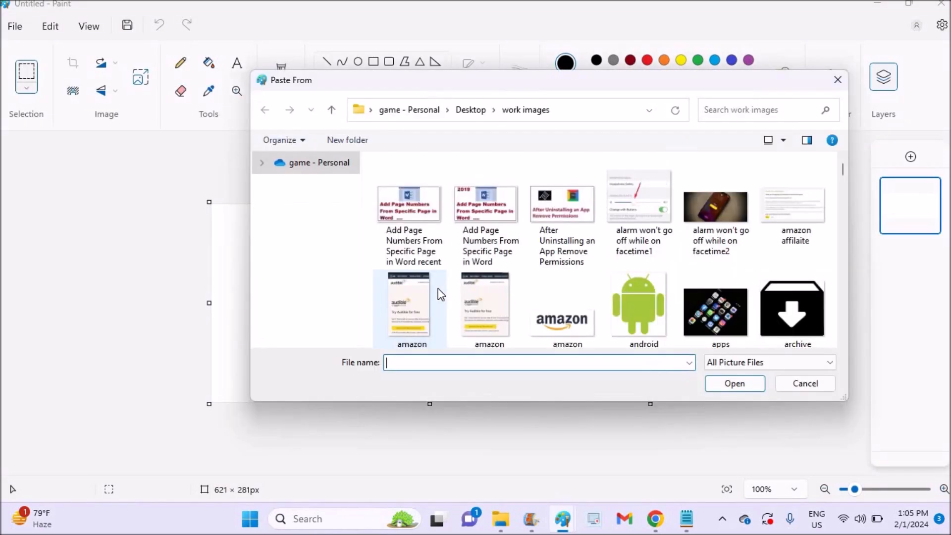
{"action": "type", "text": "nature"}
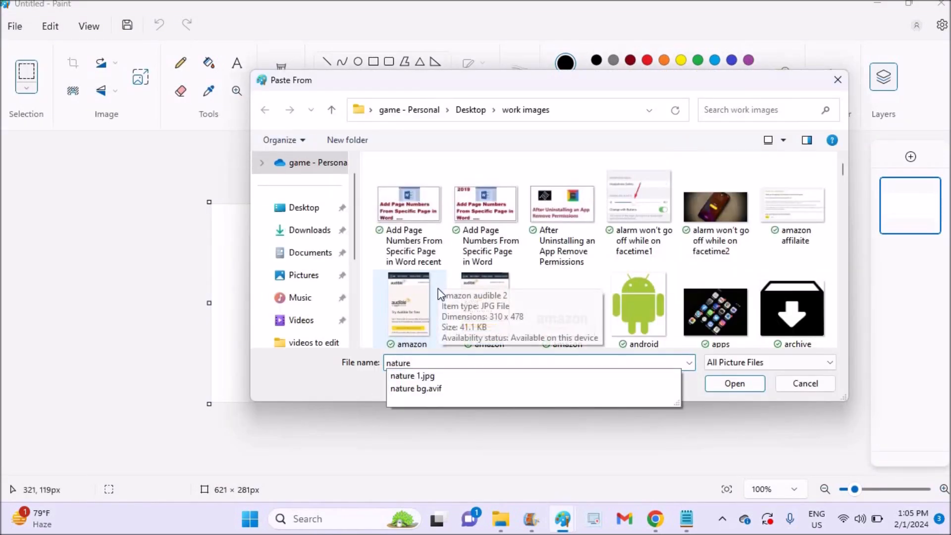
{"action": "key", "text": "Down"}
{"action": "key", "text": "Return"}
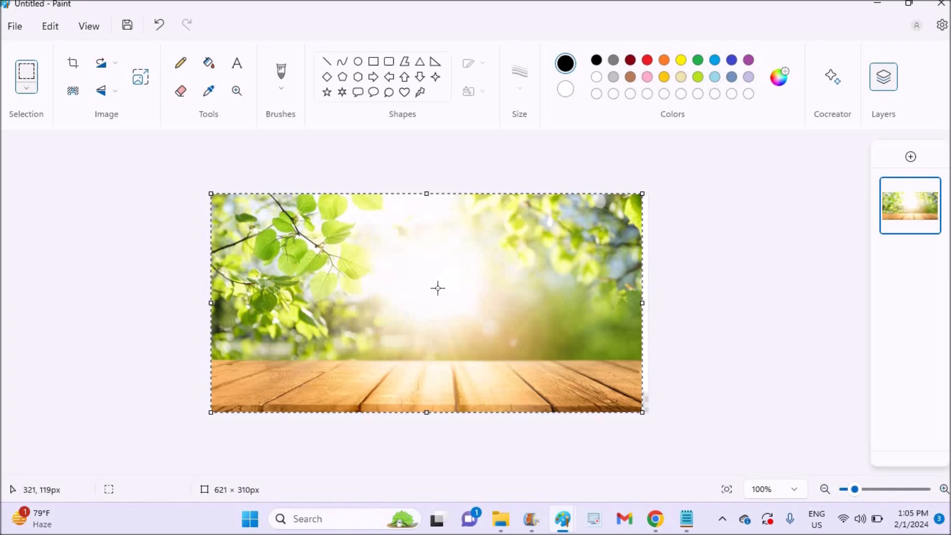
{"action": "left_click_drag", "start_coordinate": [643, 194], "coordinate": [663, 193]}
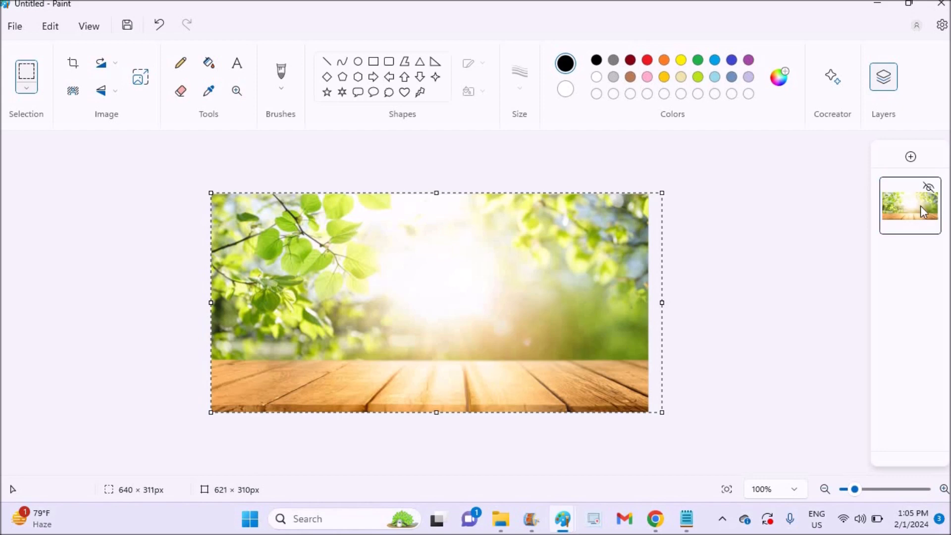
Add a new layer above the nature background and import the man picture from a file onto it
{"action": "left_click", "coordinate": [911, 158]}
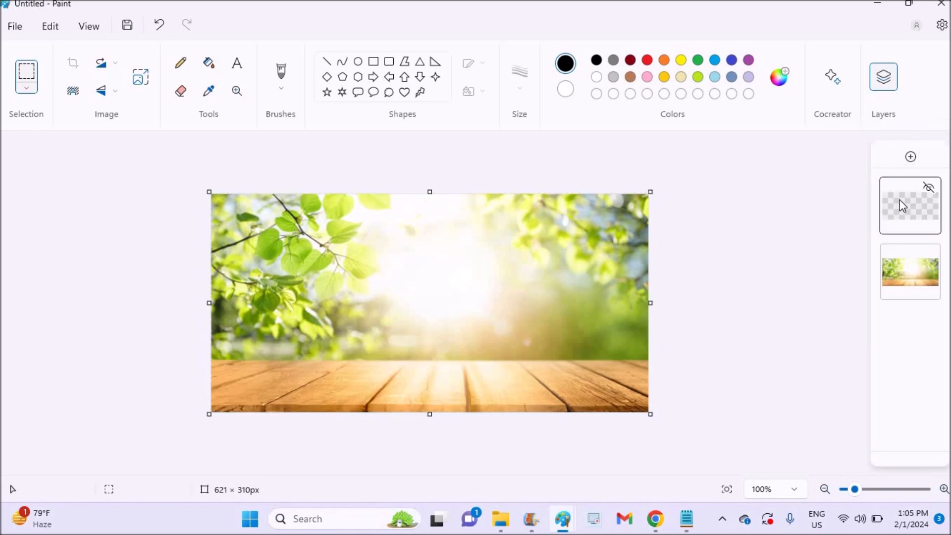
{"action": "left_click", "coordinate": [23, 29]}
{"action": "mouse_move", "coordinate": [123, 97]}
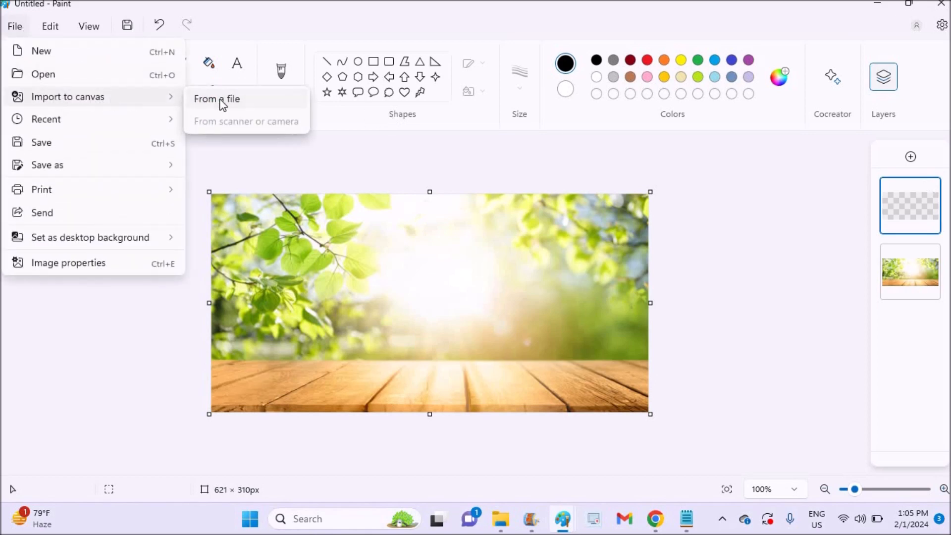
{"action": "left_click", "coordinate": [219, 99]}
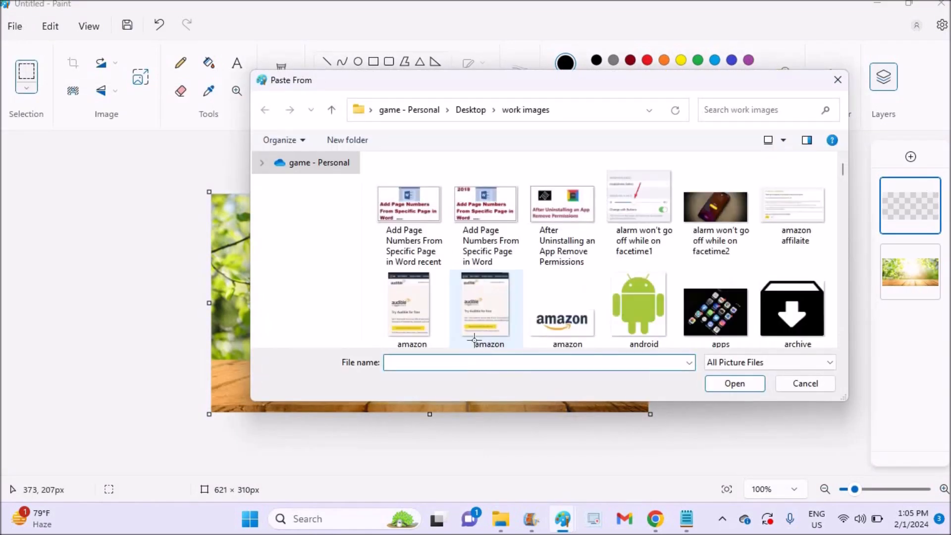
{"action": "type", "text": "man"}
{"action": "key", "text": "Down"}
{"action": "key", "text": "Return"}
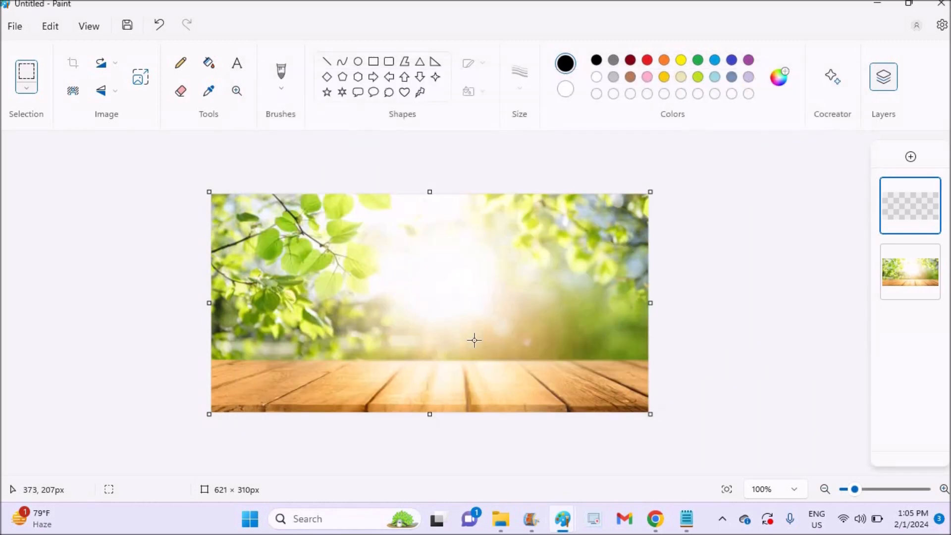
Move the man picture to the lower centre of the canvas and remove its background
{"action": "left_click_drag", "start_coordinate": [320, 275], "coordinate": [475, 340]}
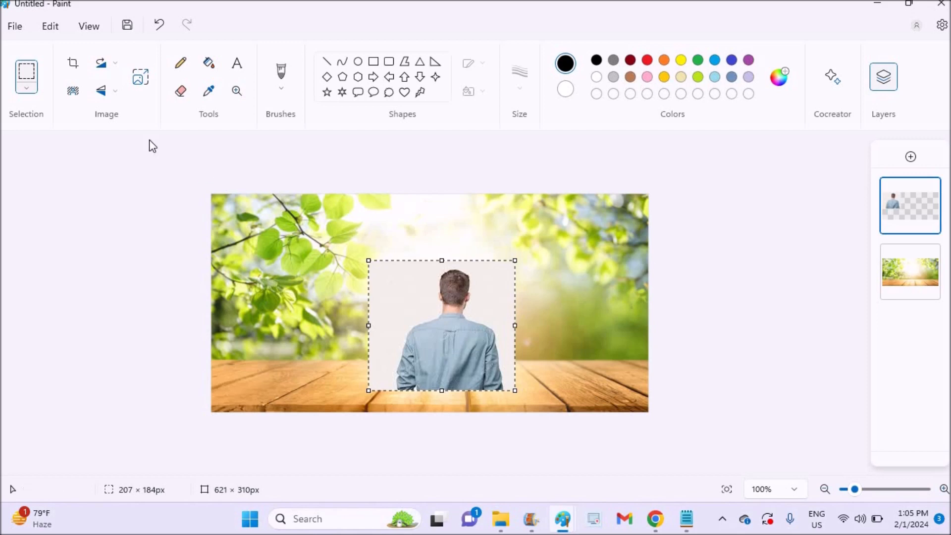
{"action": "left_click", "coordinate": [75, 90]}
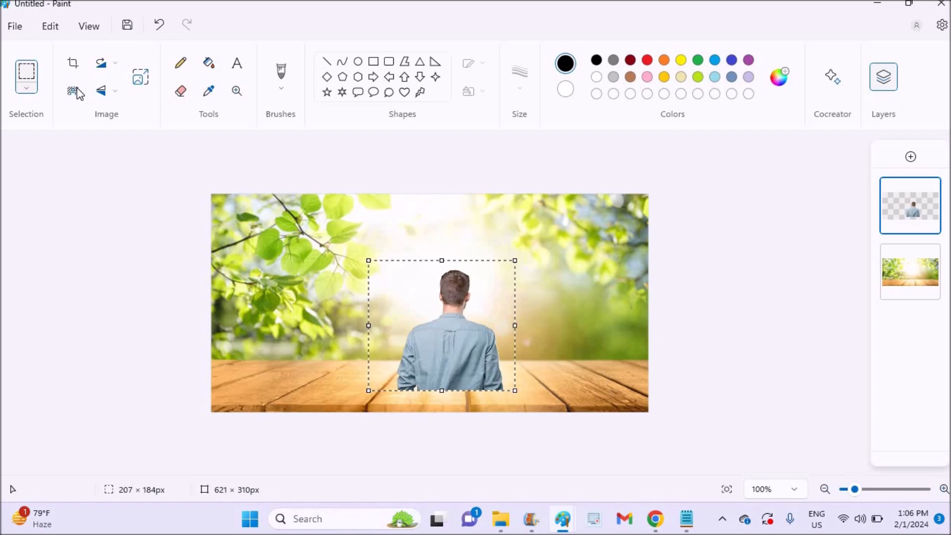
Reorder the layers to place the nature background above the man, and return the man layer to the top
{"action": "left_click", "coordinate": [914, 268]}
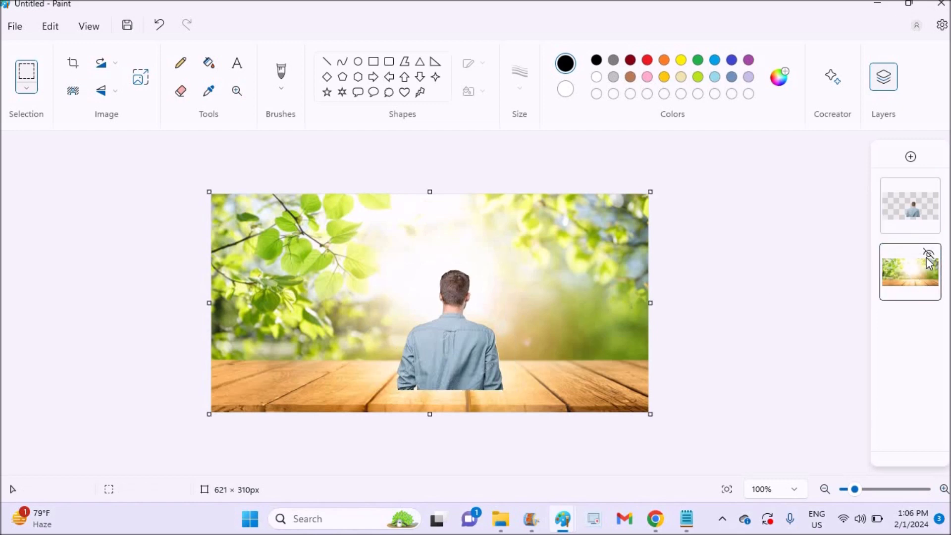
{"action": "left_click_drag", "start_coordinate": [899, 284], "coordinate": [898, 209]}
{"action": "left_click_drag", "start_coordinate": [913, 257], "coordinate": [904, 189]}
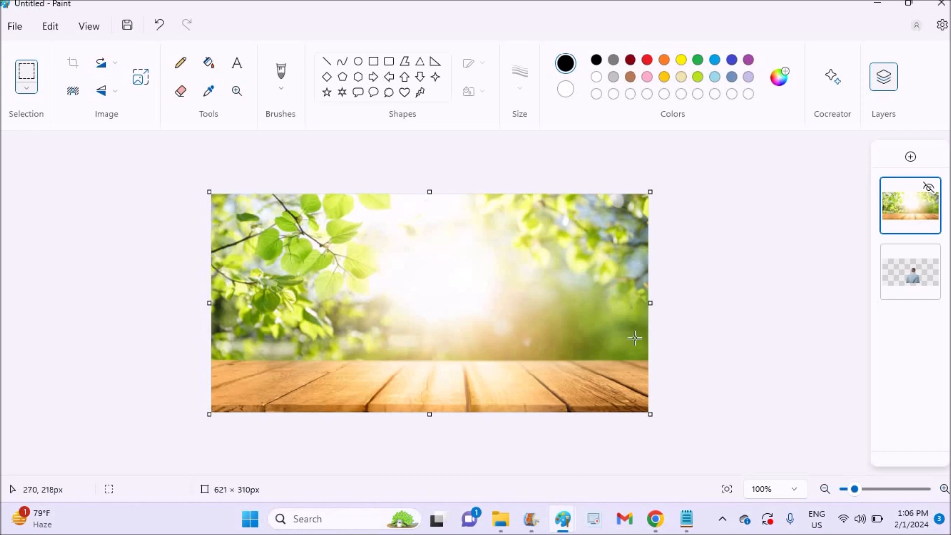
{"action": "left_click_drag", "start_coordinate": [906, 274], "coordinate": [903, 187]}
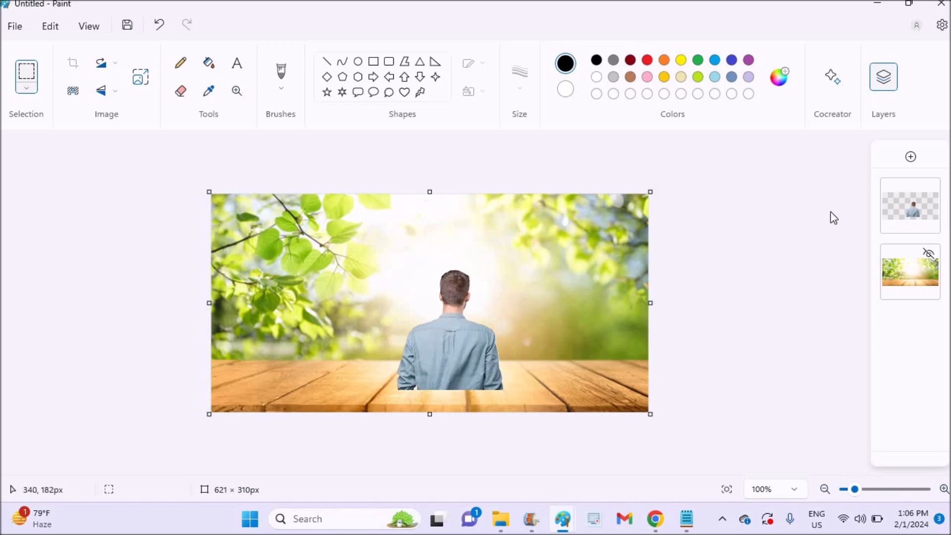
Move the man layer down one level, and move the nature layer back down beneath it
{"action": "right_click", "coordinate": [900, 194]}
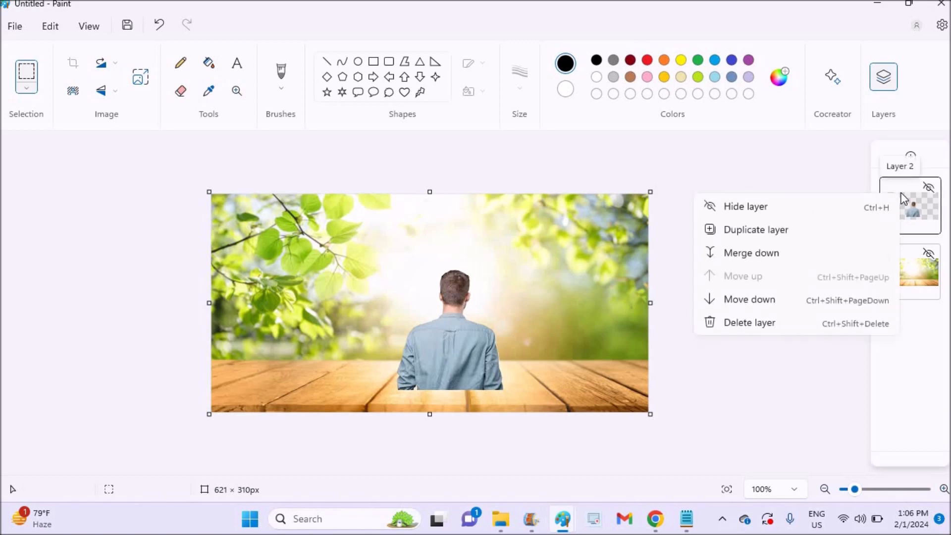
{"action": "left_click", "coordinate": [756, 299]}
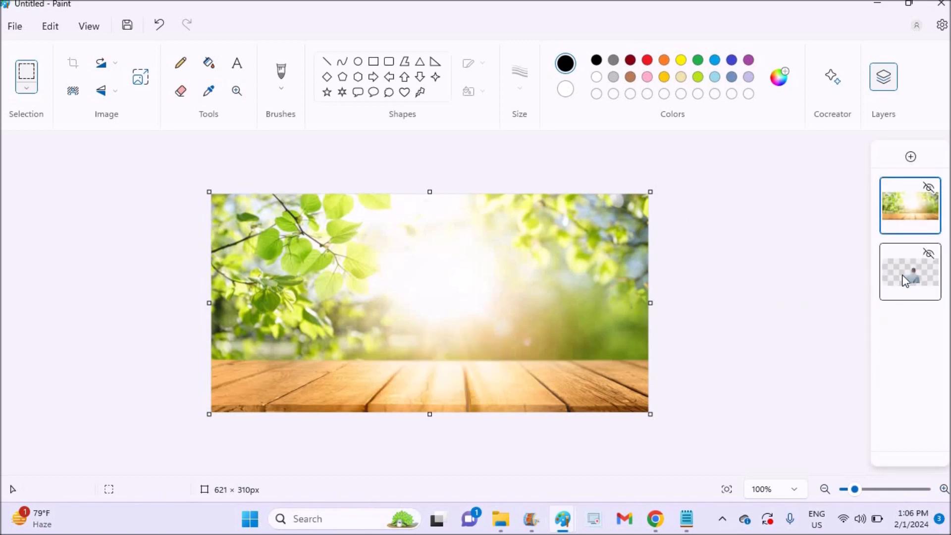
{"action": "right_click", "coordinate": [901, 201]}
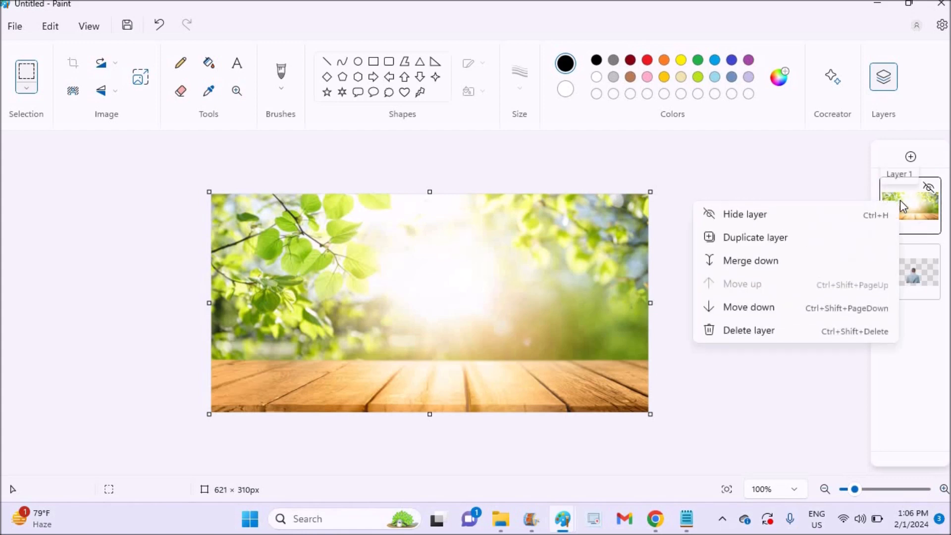
{"action": "left_click", "coordinate": [777, 310]}
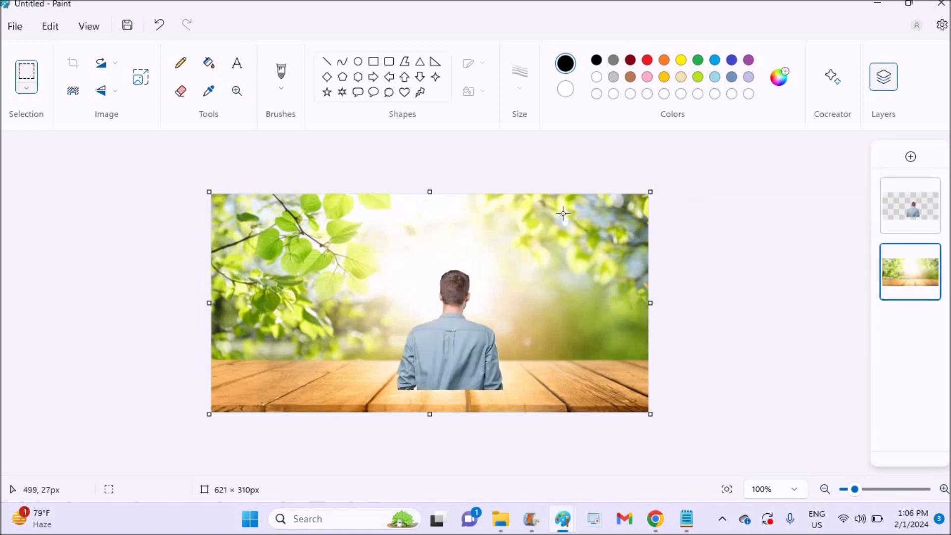
{"action": "left_click", "coordinate": [15, 26]}
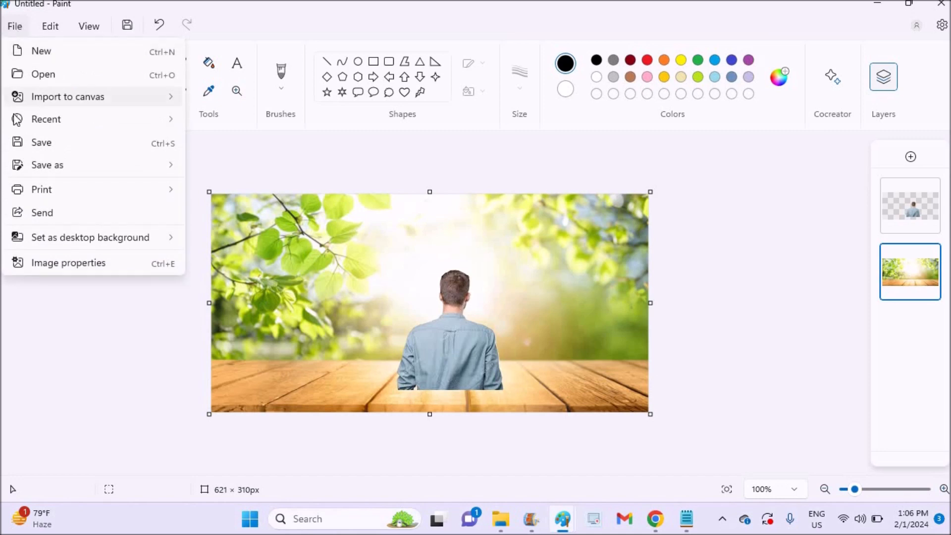
{"action": "mouse_move", "coordinate": [153, 96]}
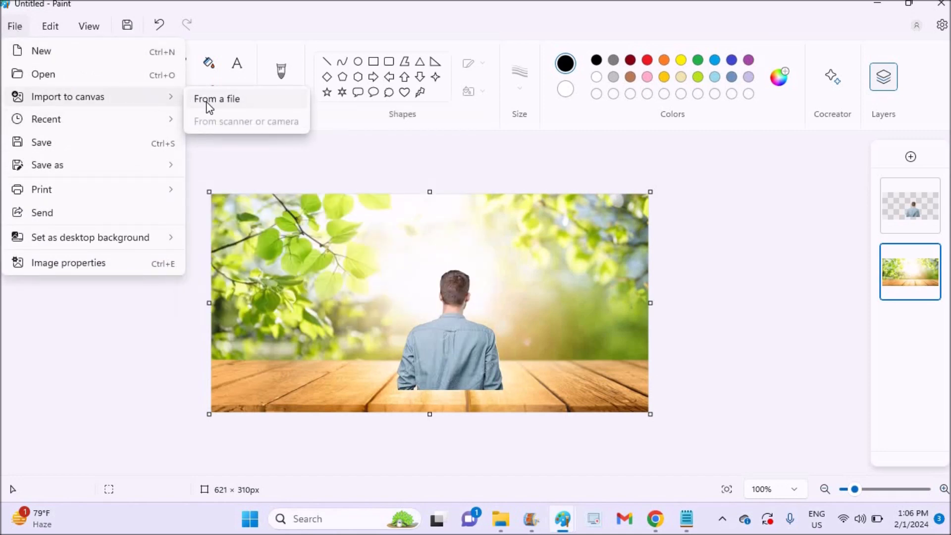
{"action": "left_click", "coordinate": [206, 102]}
{"action": "type", "text": "bike.jpg"}
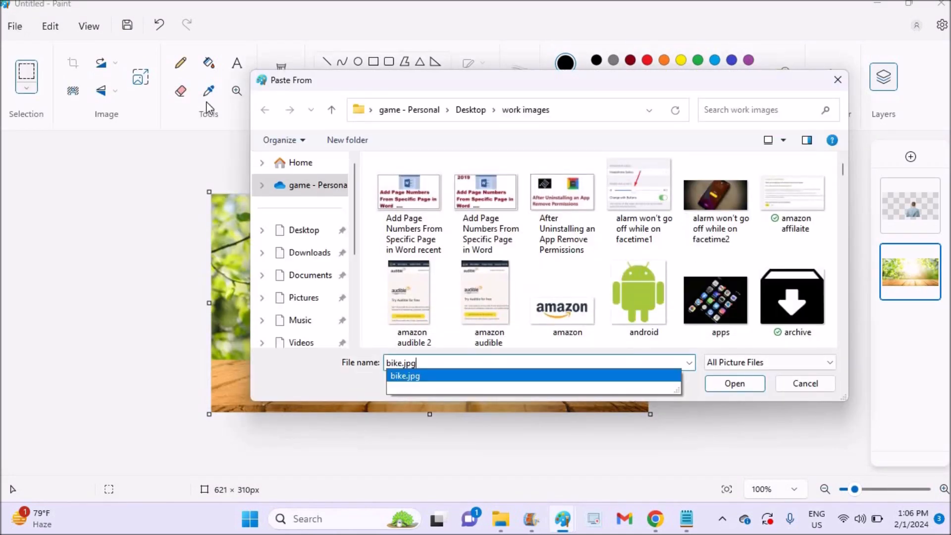
{"action": "key", "text": "Return"}
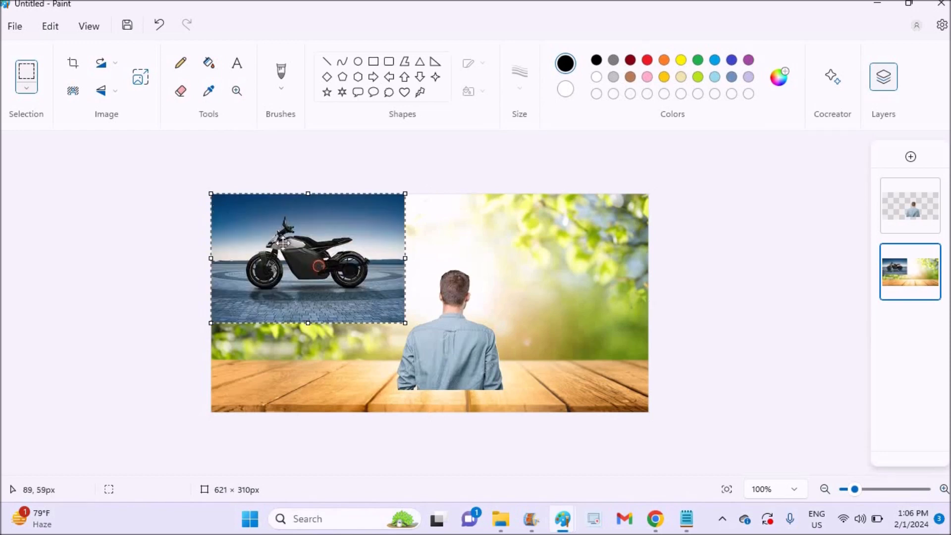
{"action": "left_click_drag", "start_coordinate": [283, 244], "coordinate": [311, 257]}
{"action": "key", "text": "ctrl+z"}
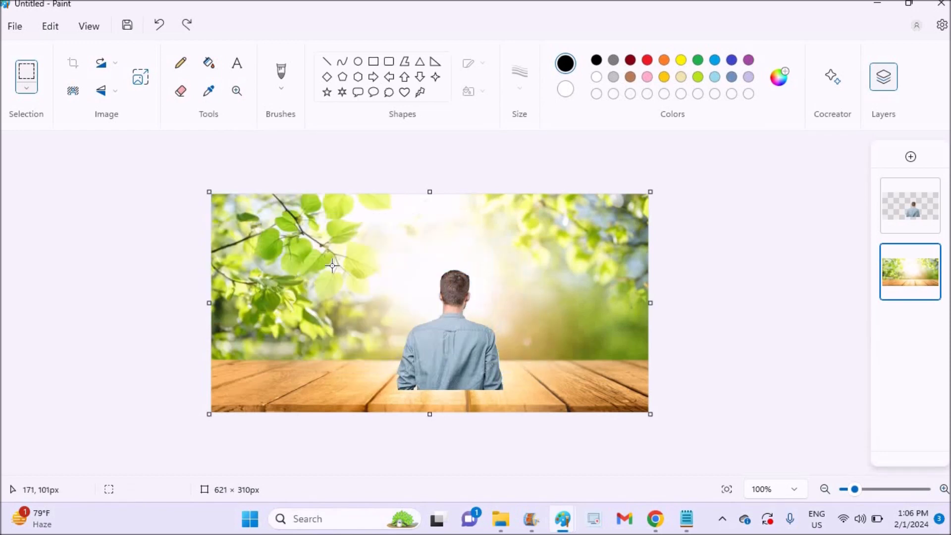
Add a new layer between the man and the nature background, and import bike.jpg onto it
{"action": "left_click", "coordinate": [910, 156]}
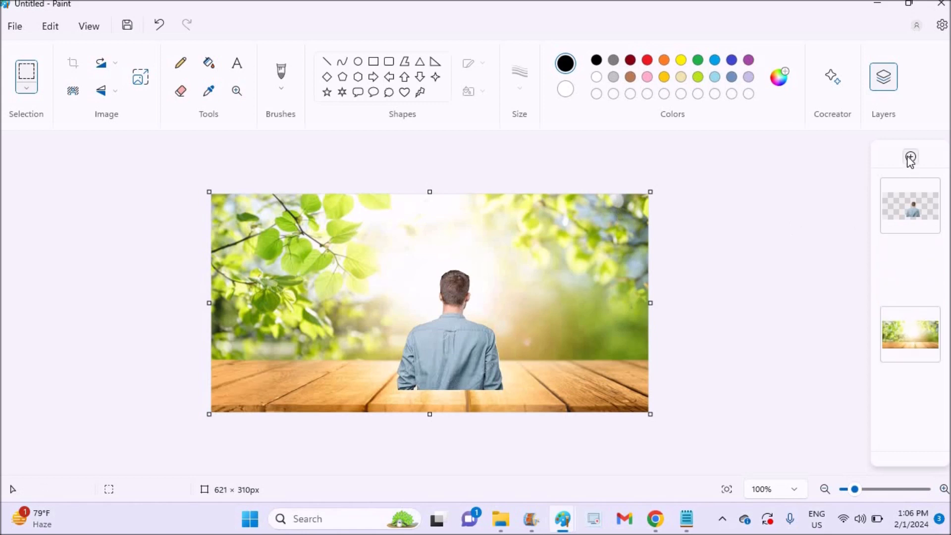
{"action": "mouse_move", "coordinate": [915, 277]}
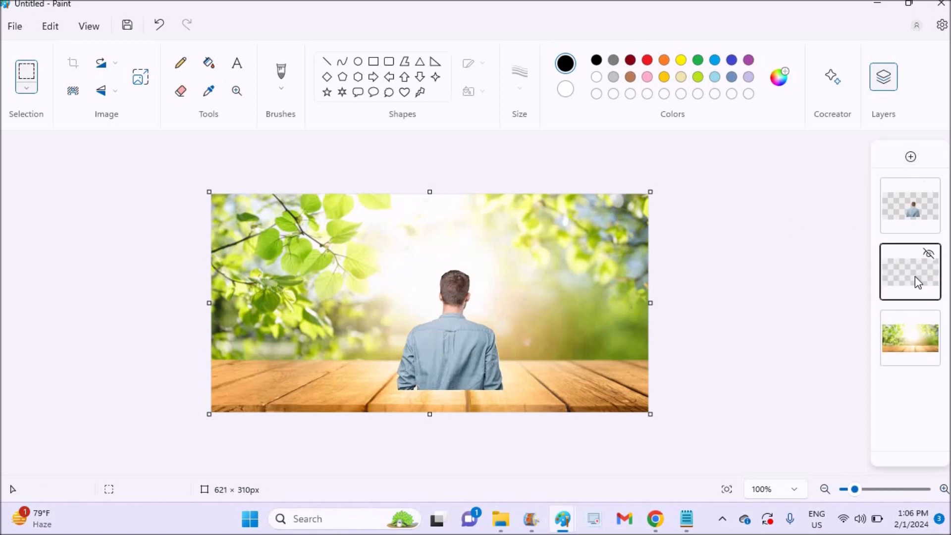
{"action": "left_click", "coordinate": [18, 27]}
{"action": "mouse_move", "coordinate": [168, 102]}
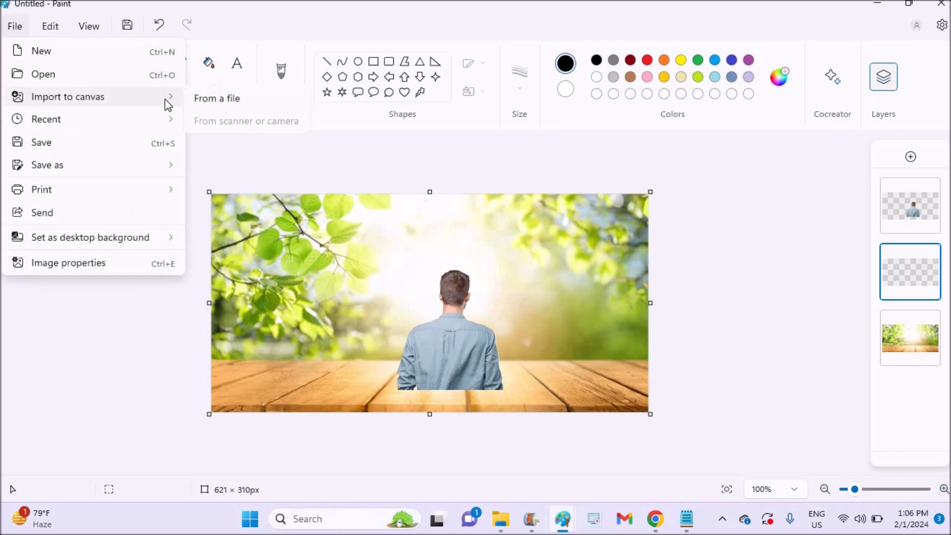
{"action": "left_click", "coordinate": [228, 102]}
{"action": "type", "text": "bike"}
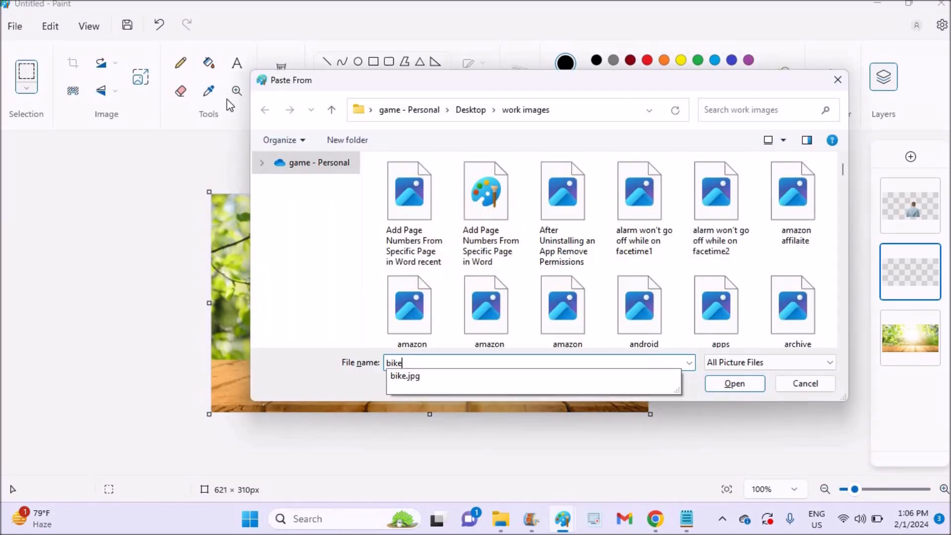
{"action": "key", "text": "Down"}
{"action": "key", "text": "Return"}
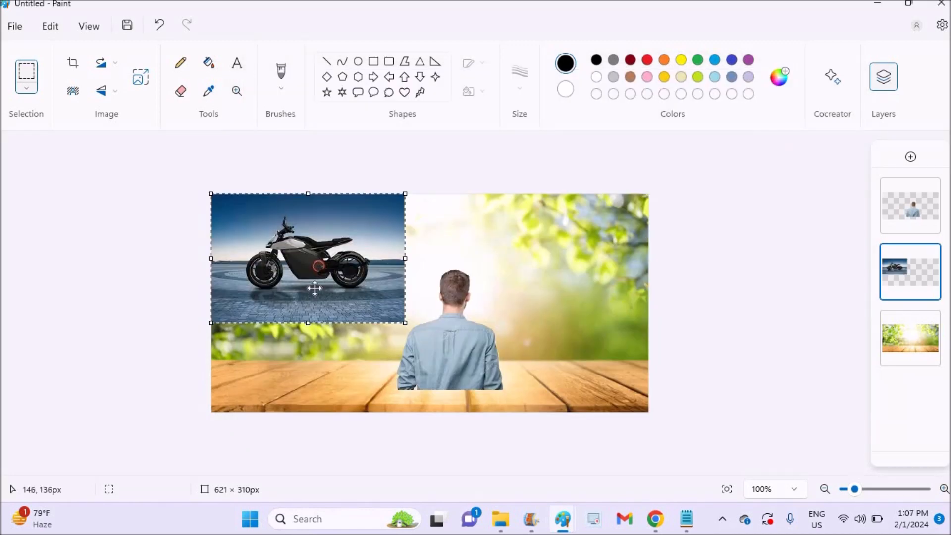
Move the bike picture to the centre, partly behind the man, and remove its background
{"action": "left_click_drag", "start_coordinate": [314, 288], "coordinate": [426, 324]}
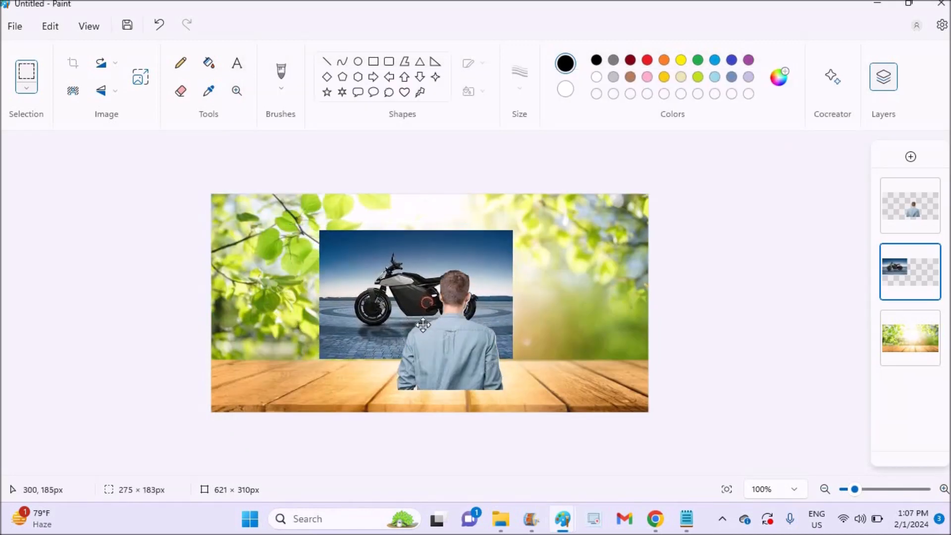
{"action": "left_click", "coordinate": [73, 92]}
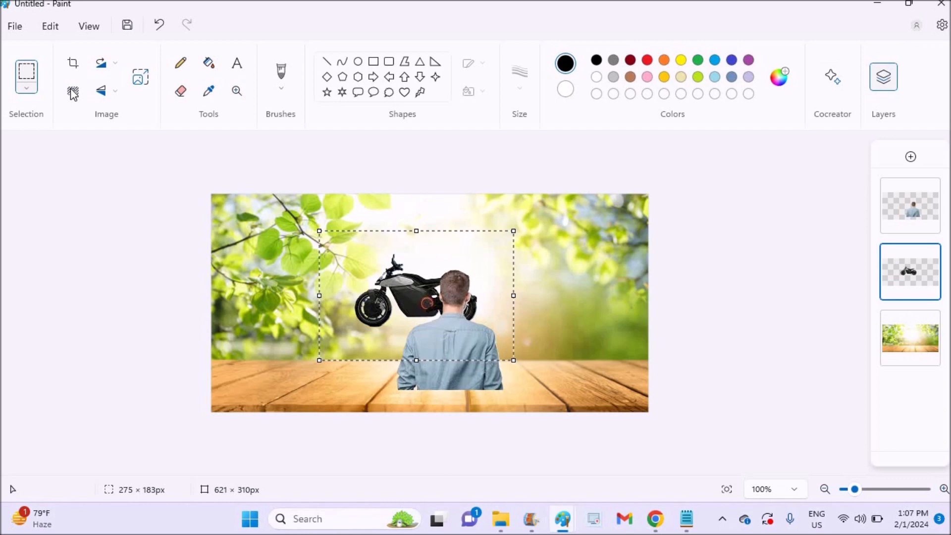
Raise the bike layer above the man layer, and lower it back beneath the man
{"action": "left_click_drag", "start_coordinate": [893, 270], "coordinate": [894, 208]}
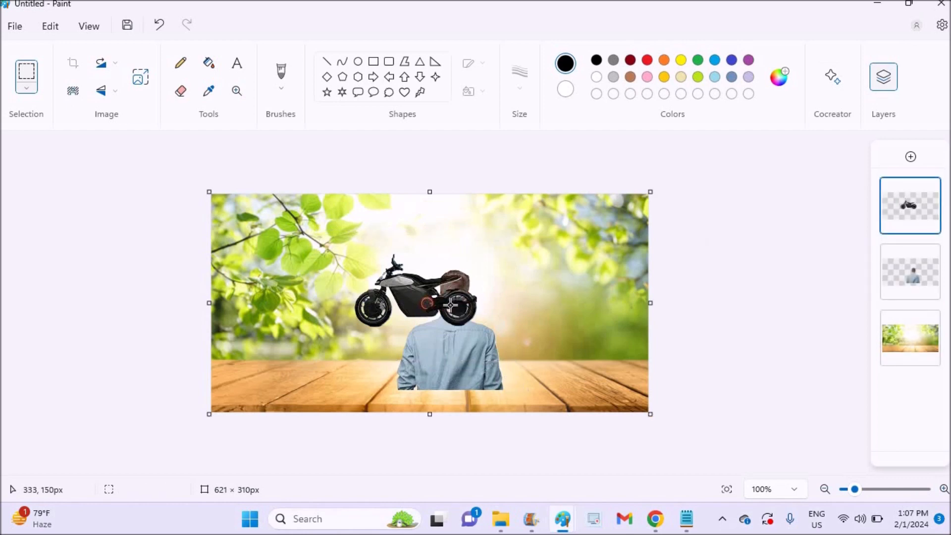
{"action": "left_click_drag", "start_coordinate": [913, 207], "coordinate": [920, 296]}
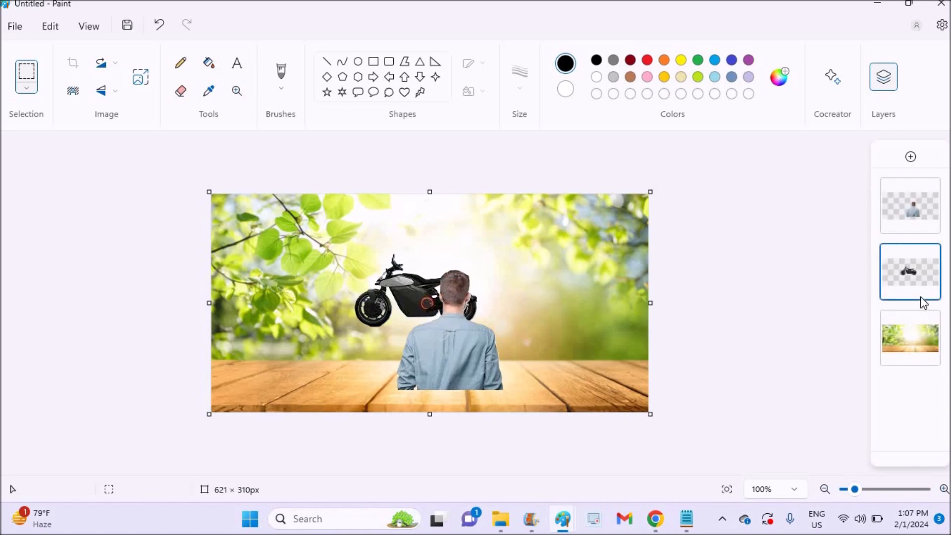